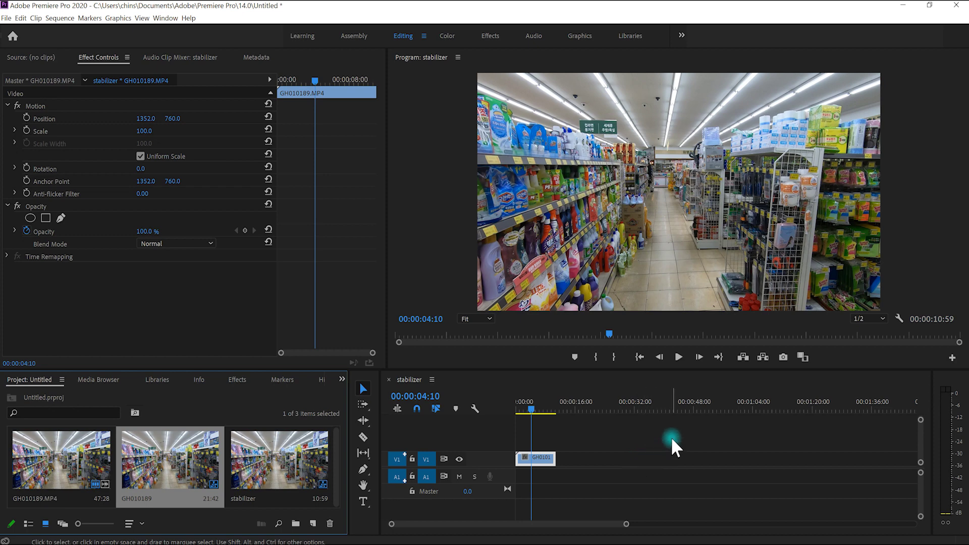
pyautogui.click(564, 447)
pyautogui.click(530, 409)
pyautogui.moveTo(529, 407); pyautogui.dragTo(513, 409)
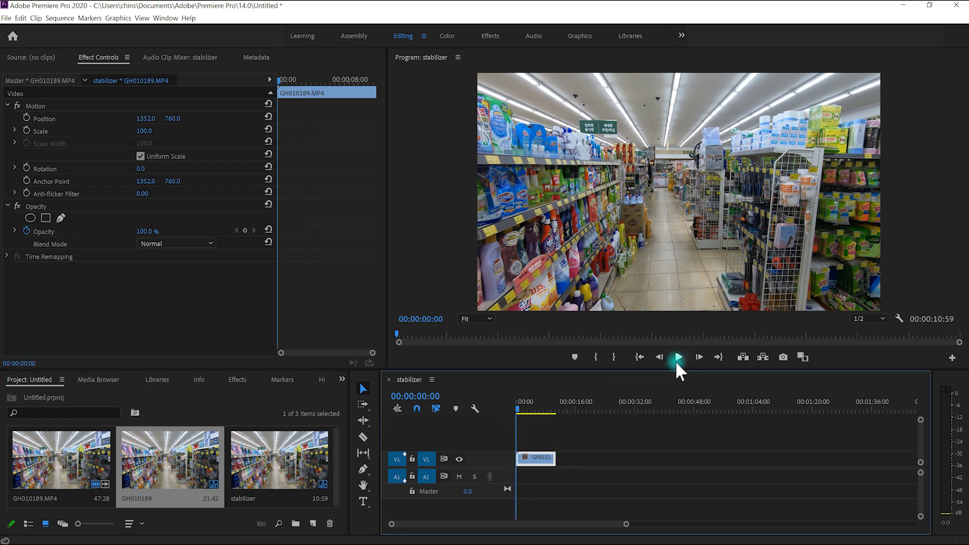
pyautogui.click(677, 359)
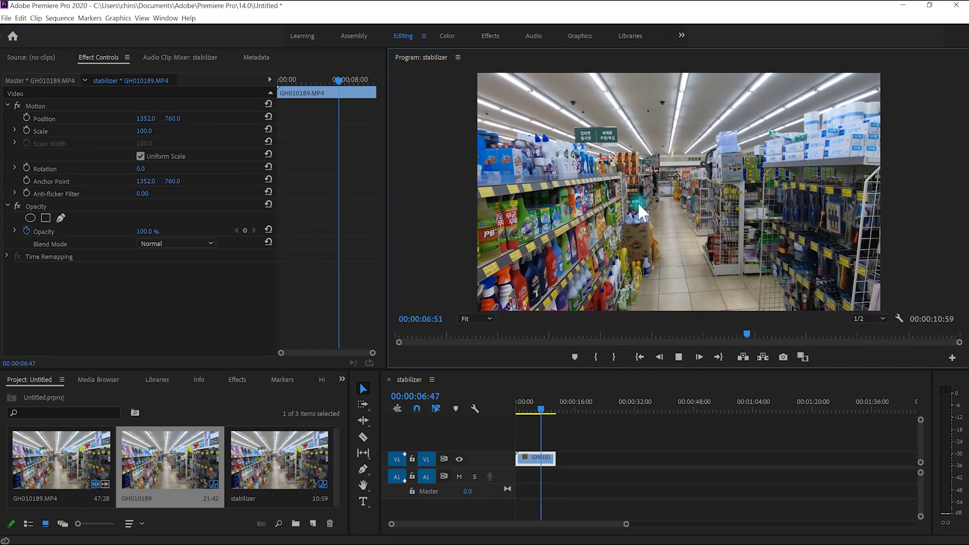
pyautogui.click(678, 357)
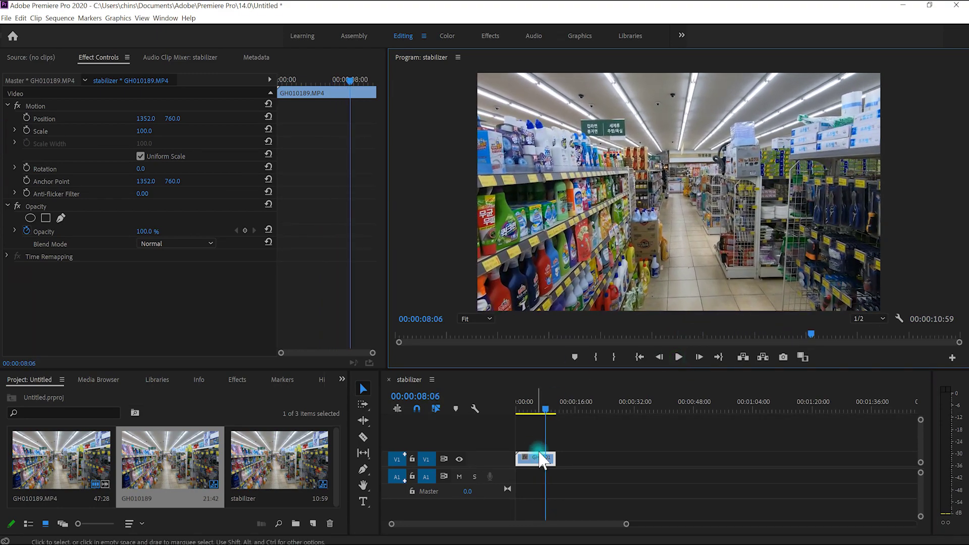
pyautogui.moveTo(543, 409); pyautogui.dragTo(539, 409)
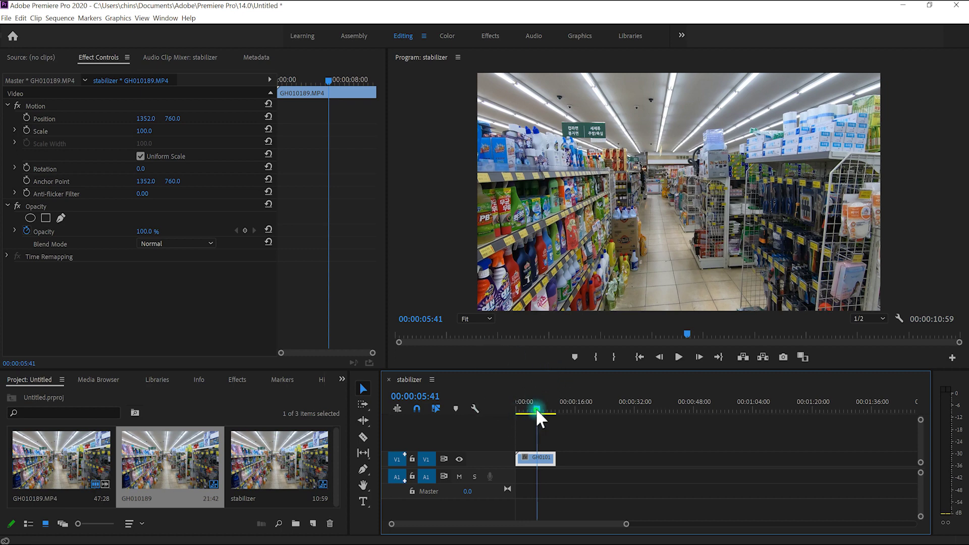
pyautogui.moveTo(536, 421); pyautogui.dragTo(501, 416)
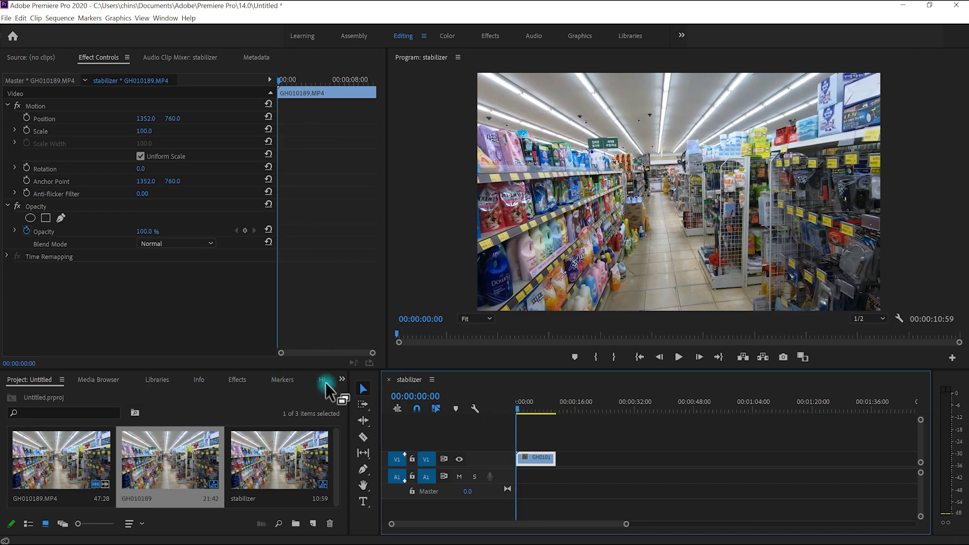
pyautogui.click(340, 378)
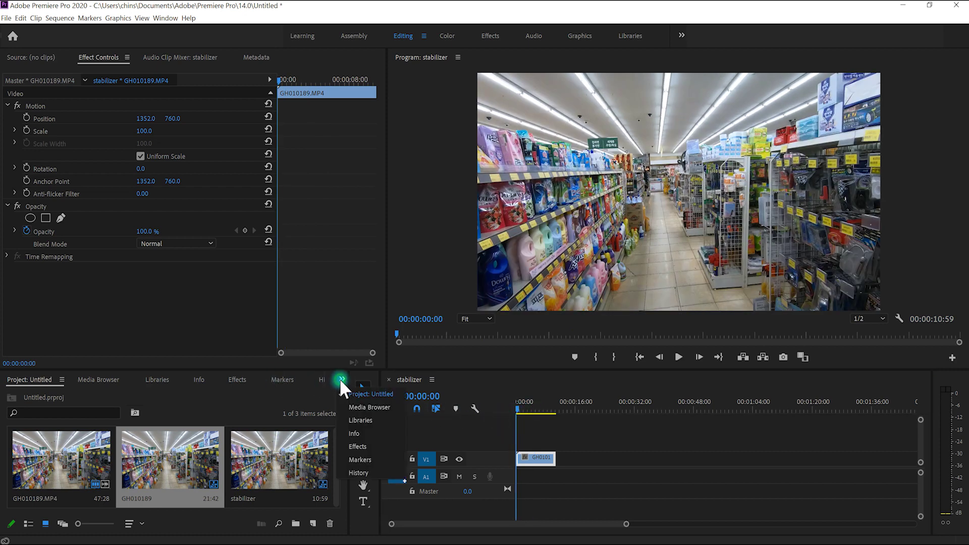
# - Search the Effects list for 'warp st' and apply Warp Stabilizer to the GH010189 aisle clip
pyautogui.click(365, 447)
pyautogui.click(54, 394)
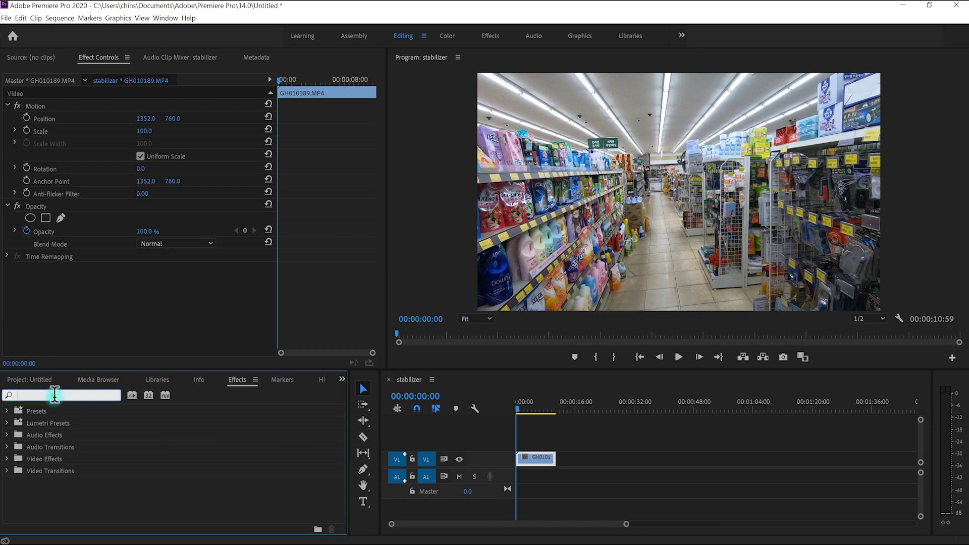
pyautogui.write('warp st')
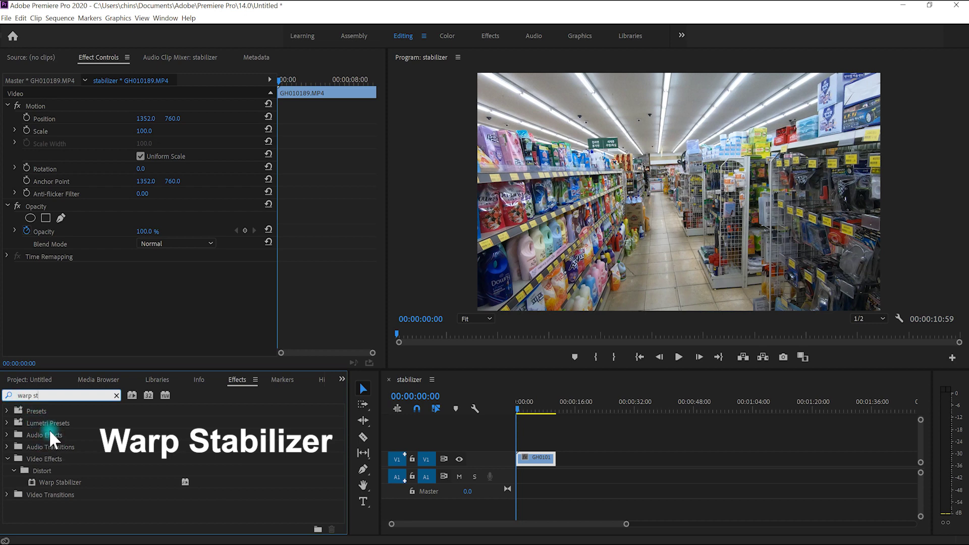
pyautogui.click(72, 482)
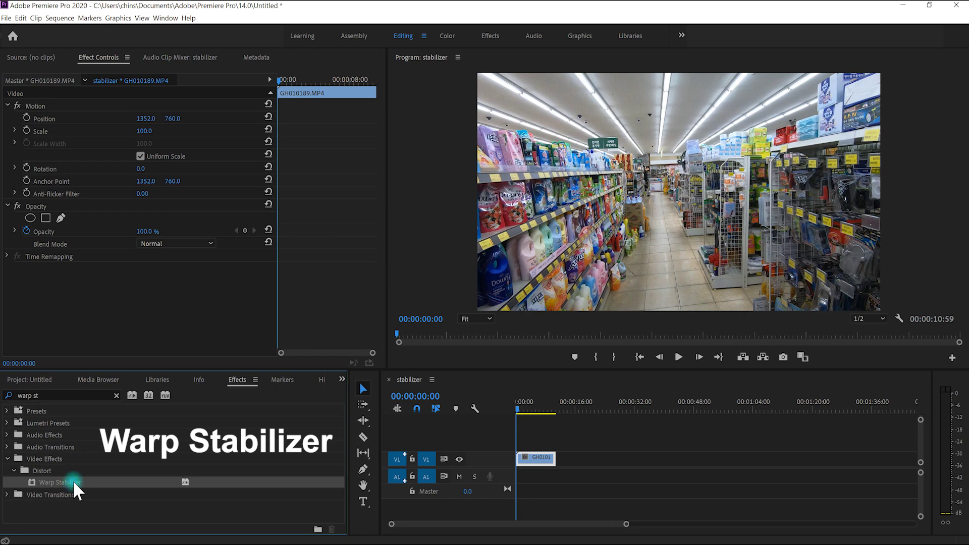
pyautogui.moveTo(72, 480); pyautogui.dragTo(540, 460)
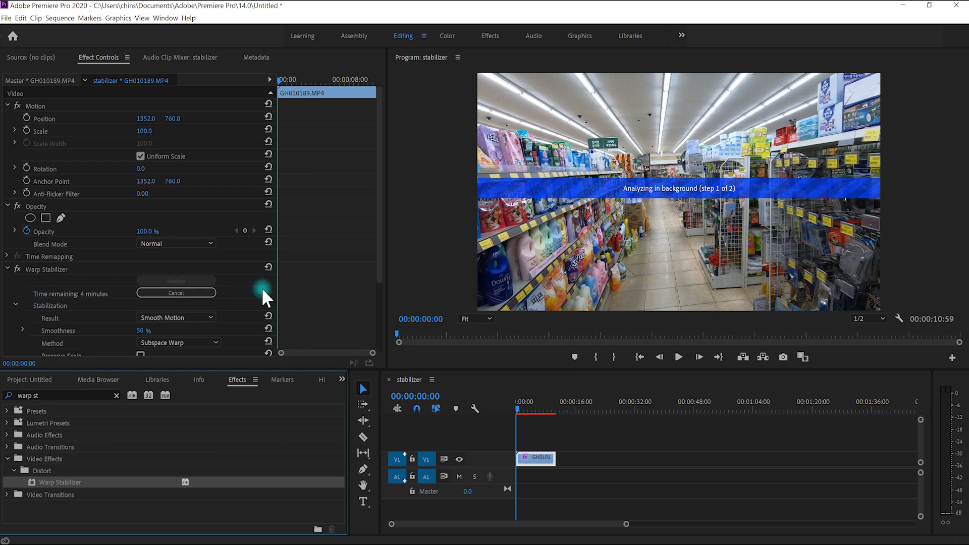
# - Bring the Warp Stabilizer settings into view in Effect Controls while the analysis finishes
pyautogui.scroll(-2, 47, 281)
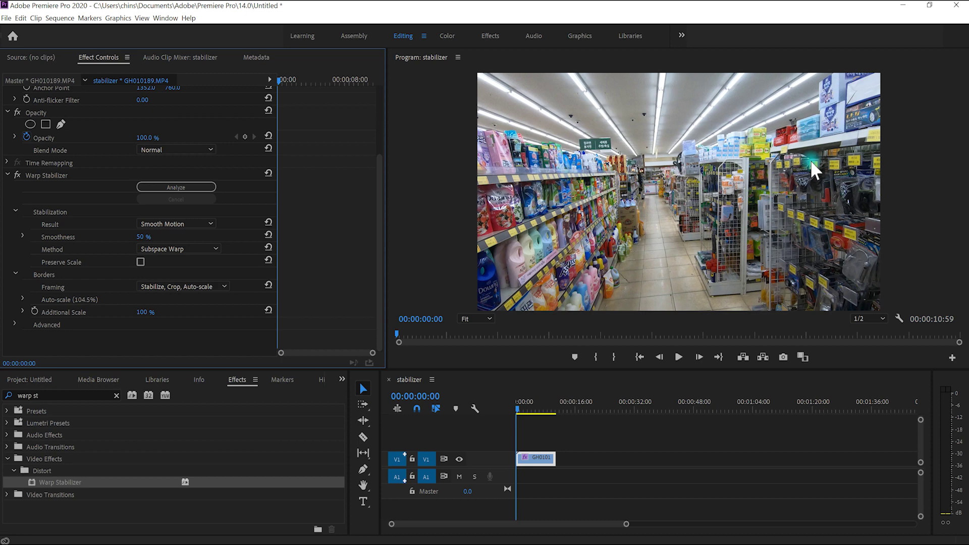
pyautogui.click(686, 361)
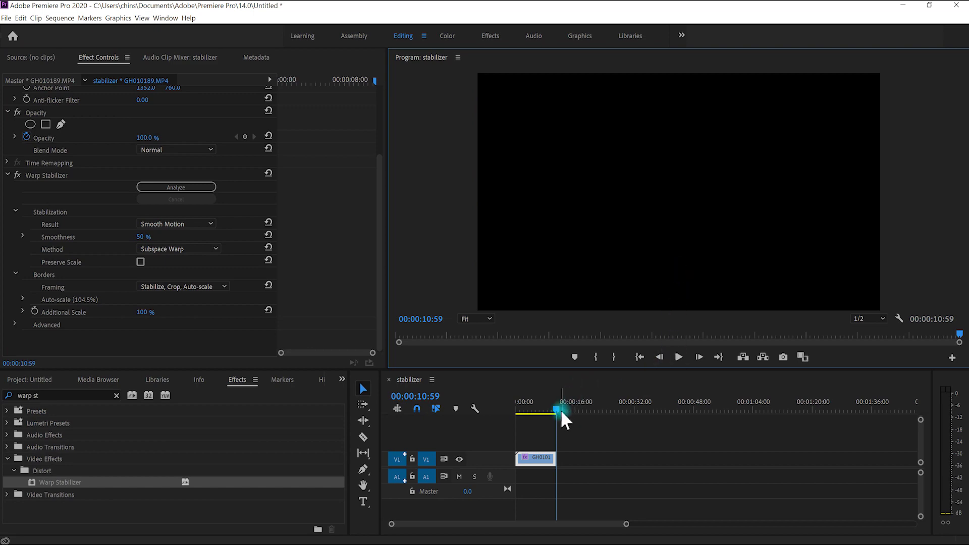
pyautogui.moveTo(553, 407); pyautogui.dragTo(522, 410)
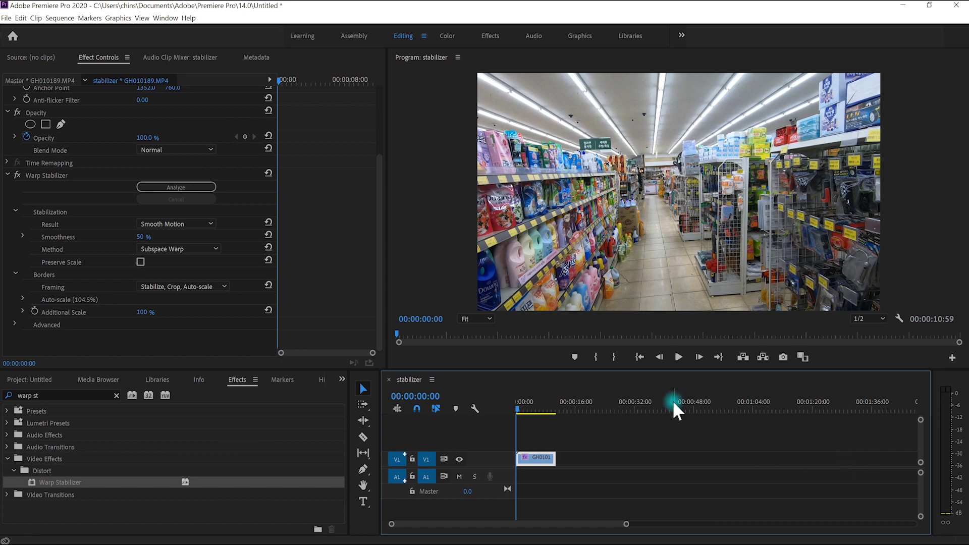
pyautogui.click(377, 165)
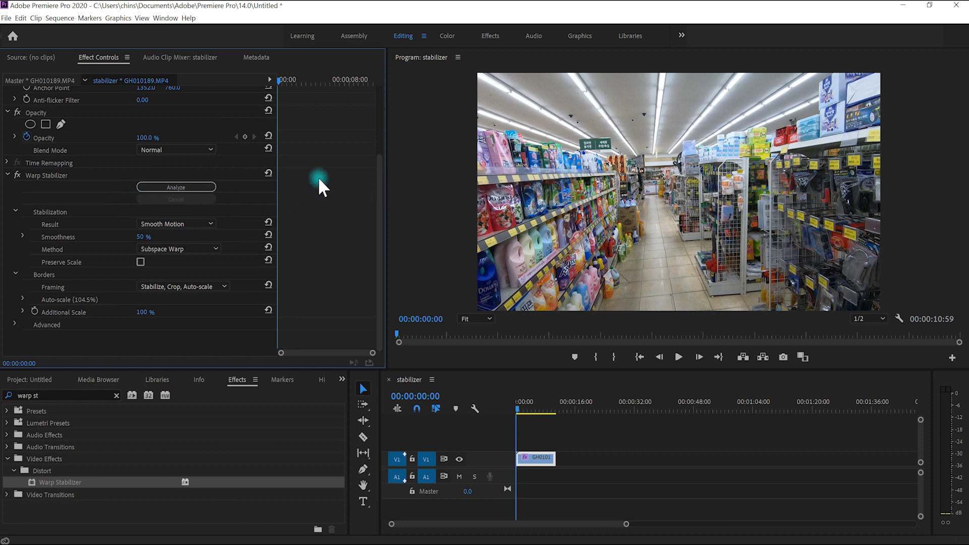
pyautogui.click(33, 188)
pyautogui.moveTo(517, 403)
pyautogui.mouseDown()
pyautogui.moveTo(531, 411)
pyautogui.moveTo(508, 414)
pyautogui.mouseUp()
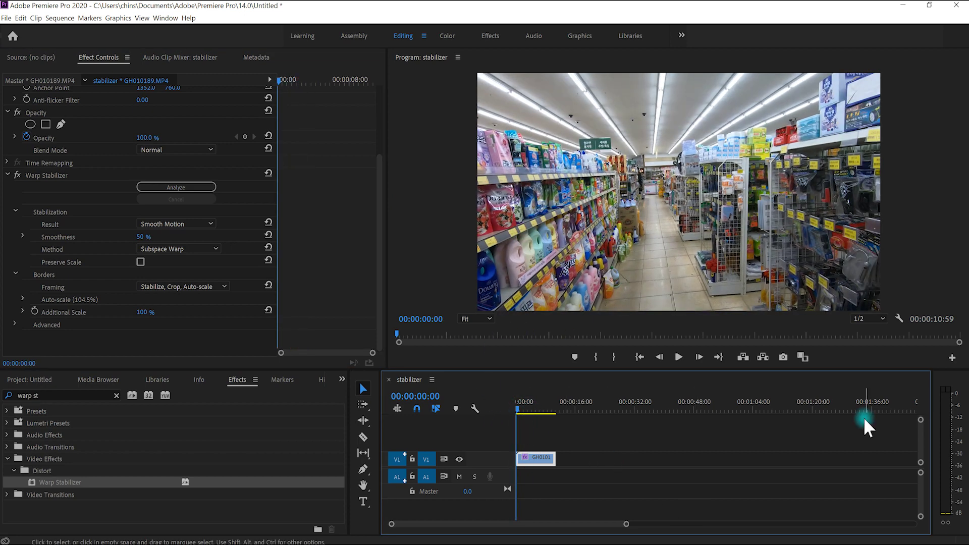